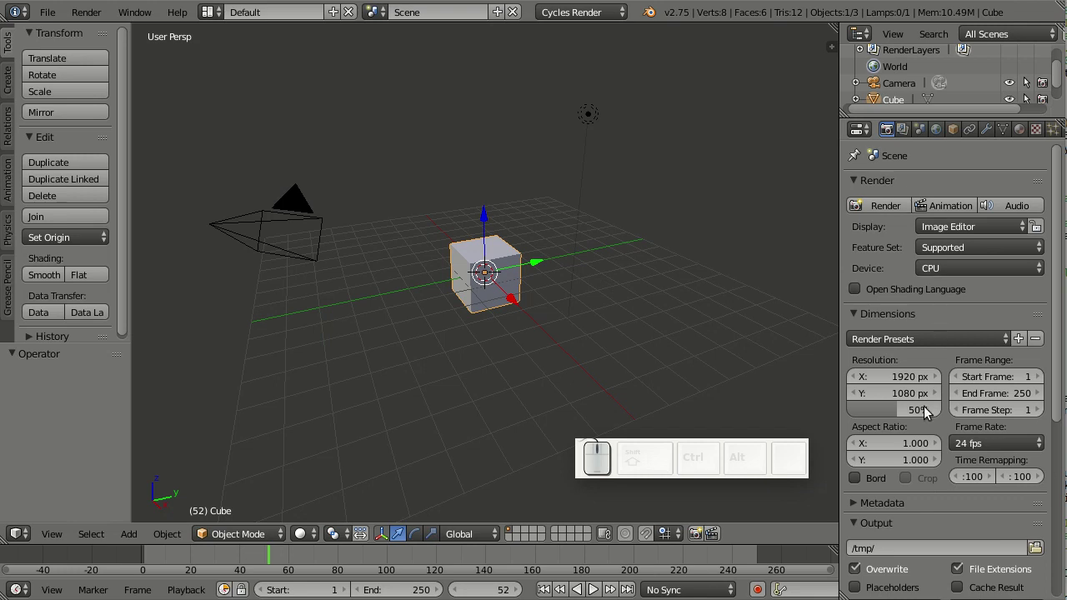
- Turn on the Lens, Marker and Seq. Strip metadata fields
left_click(852, 502)
scroll(859, 350, "down", 8)
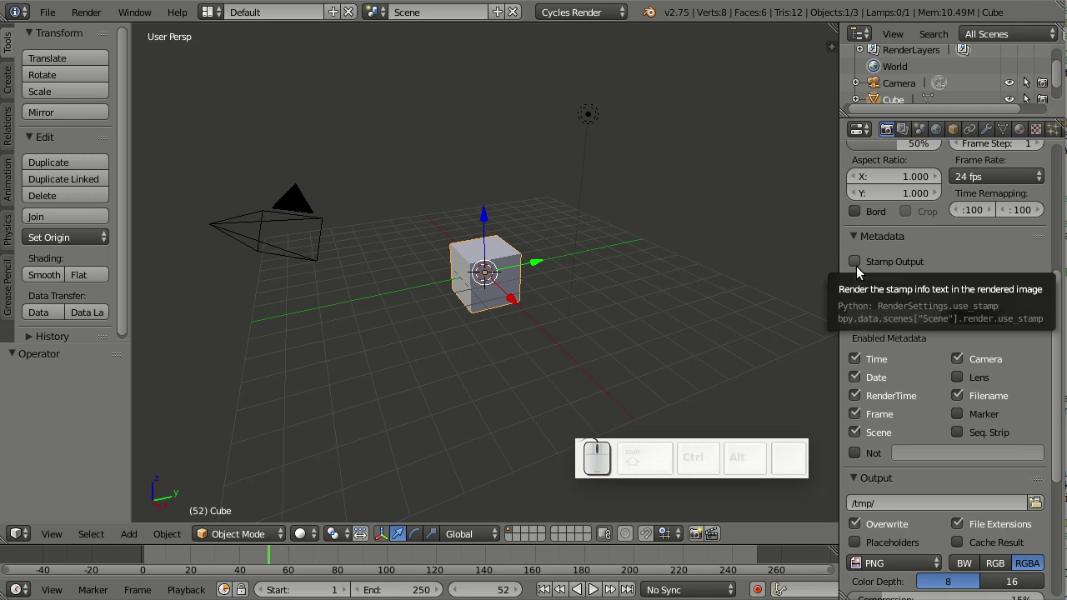
left_click(978, 377)
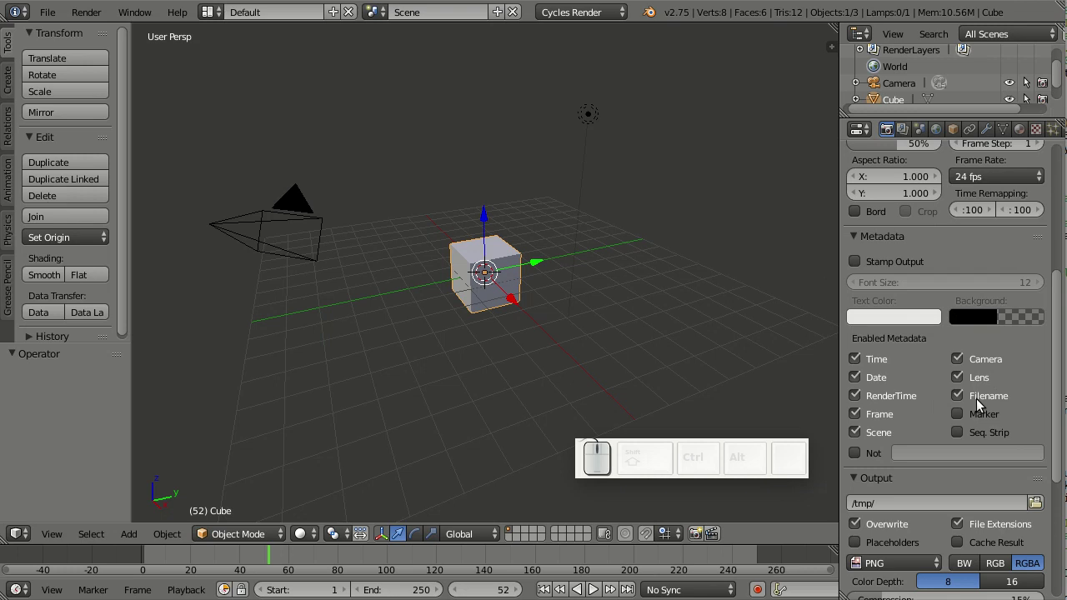
left_click(966, 415)
left_click(965, 432)
- Enable the metadata Note with the text 'BlenderCookie Folks are awesome'
left_click(873, 457)
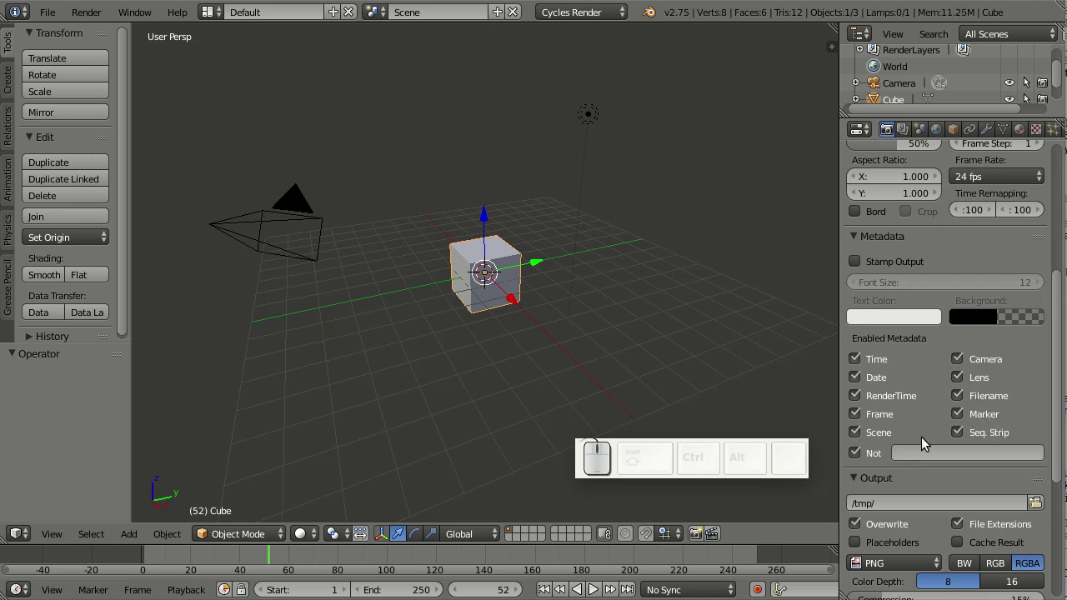
left_click(907, 453)
type("BlenderC")
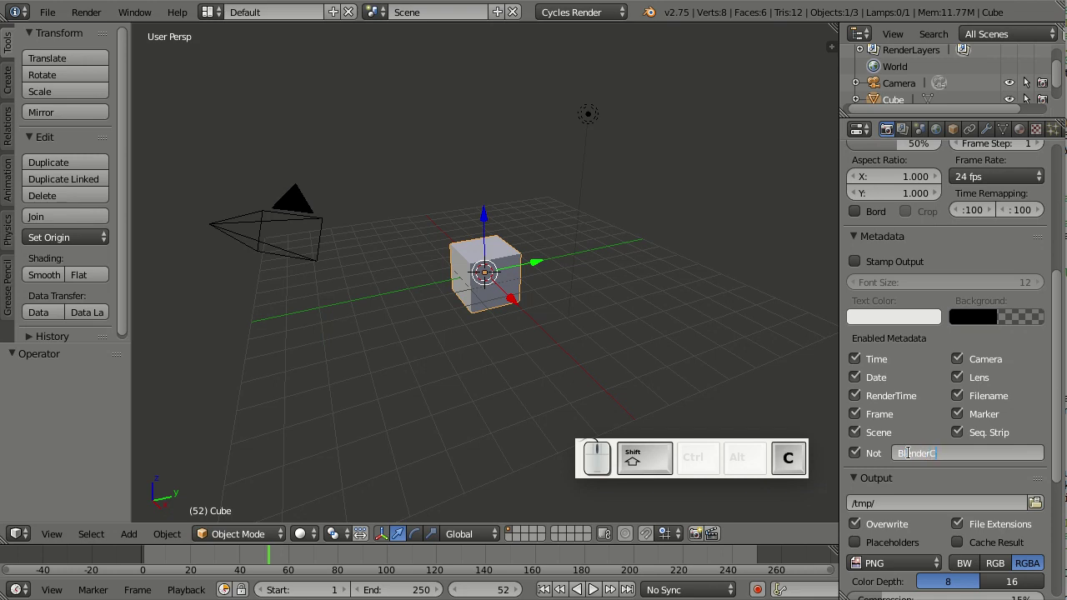
type("ookie Folks are")
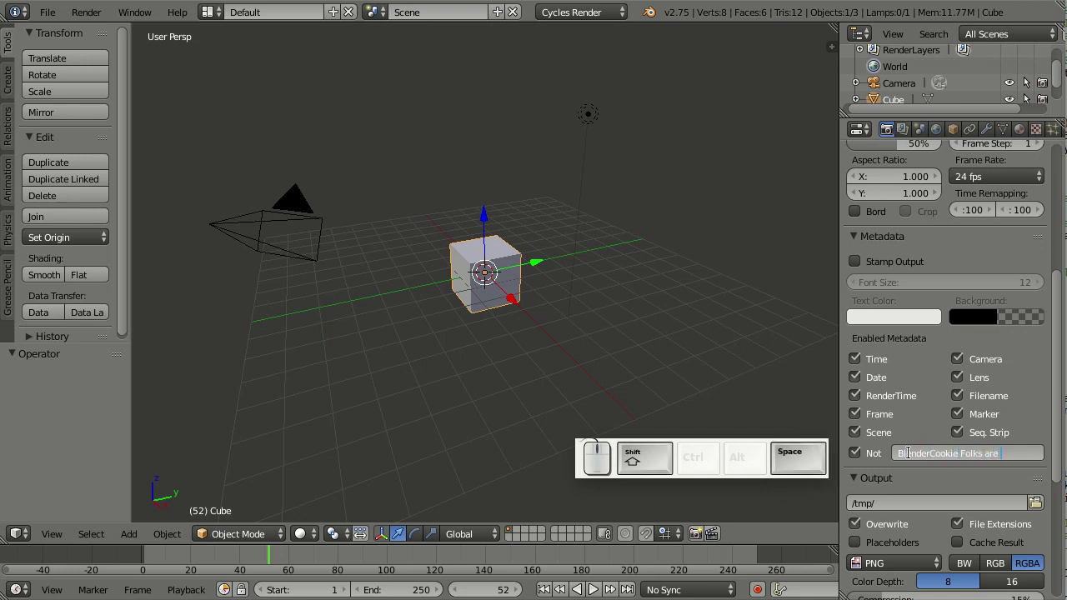
type(" aw")
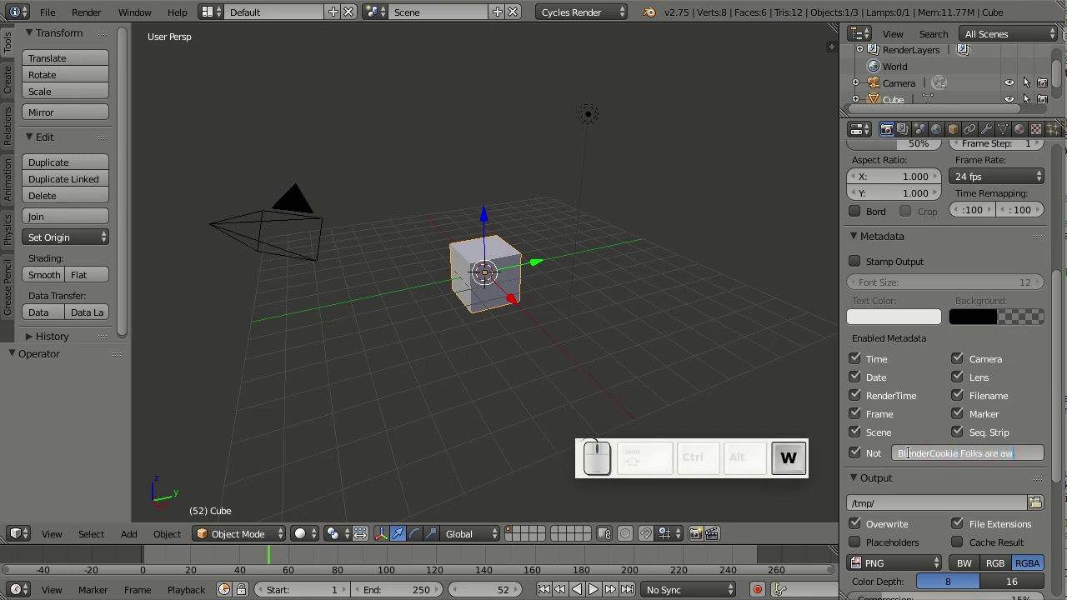
type("esome!")
key("Return")
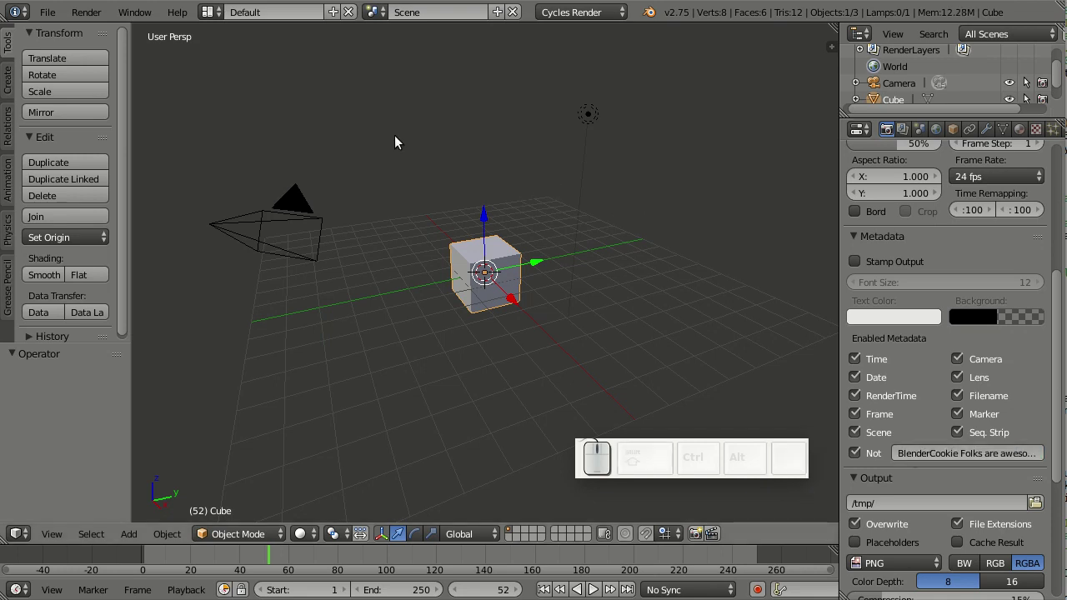
- Render the cube scene and save the render result as metadata.png
left_click(88, 13)
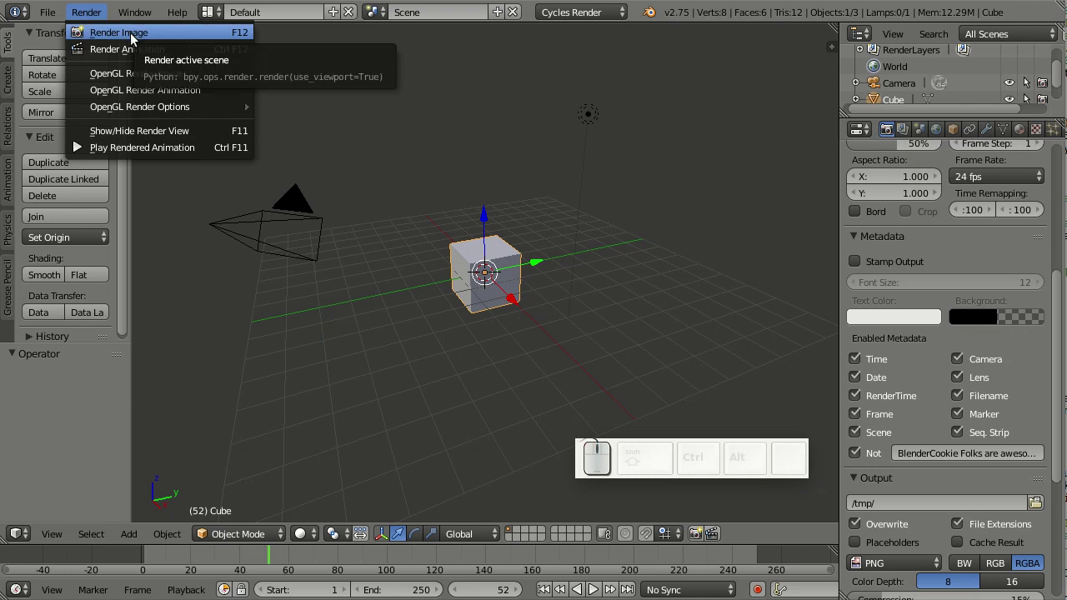
left_click(125, 31)
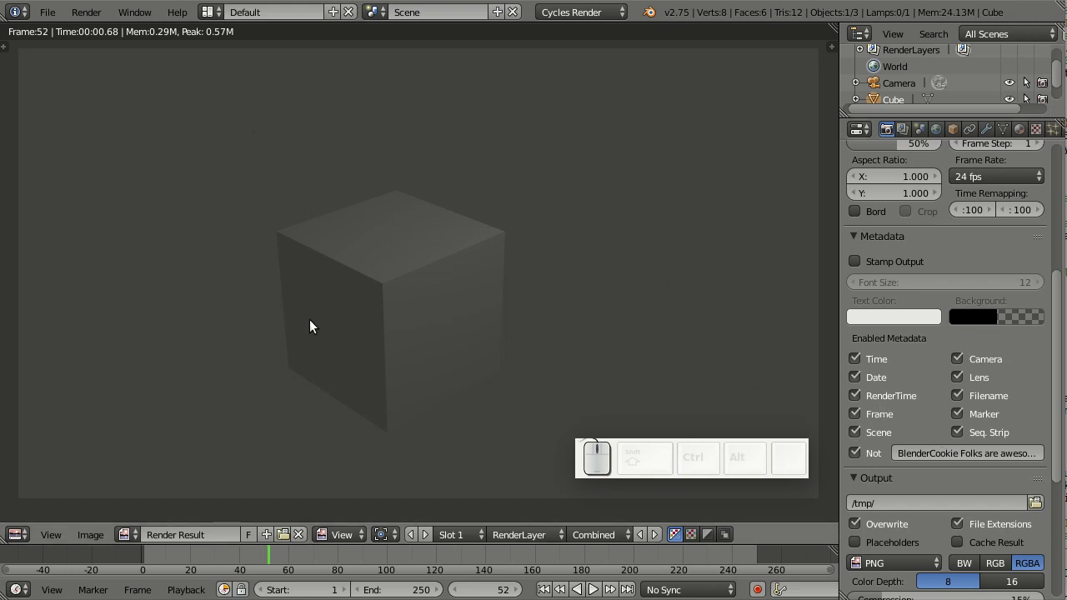
left_click(98, 534)
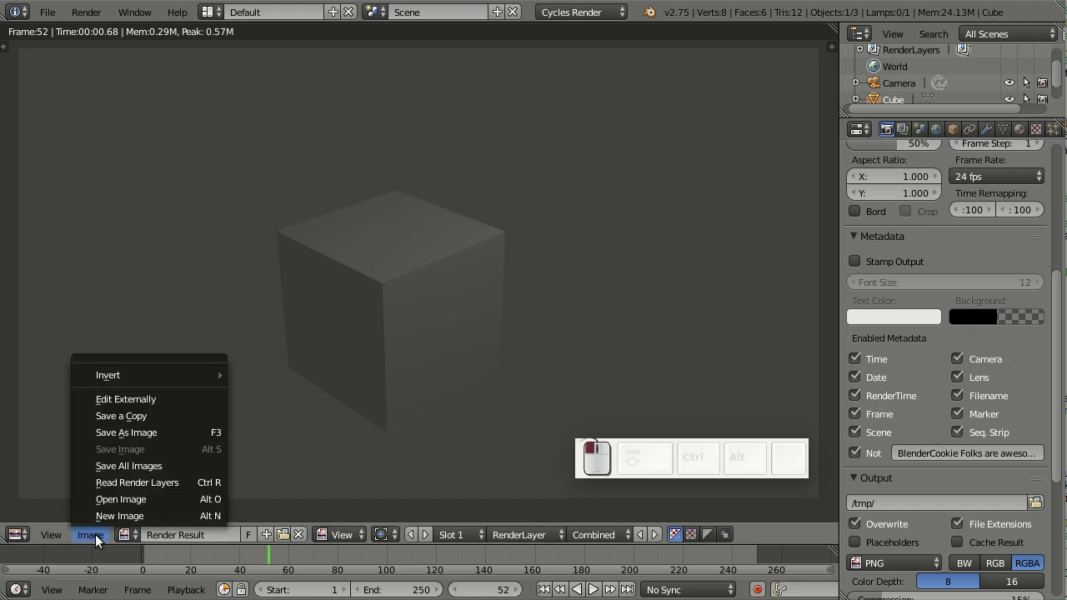
left_click(136, 431)
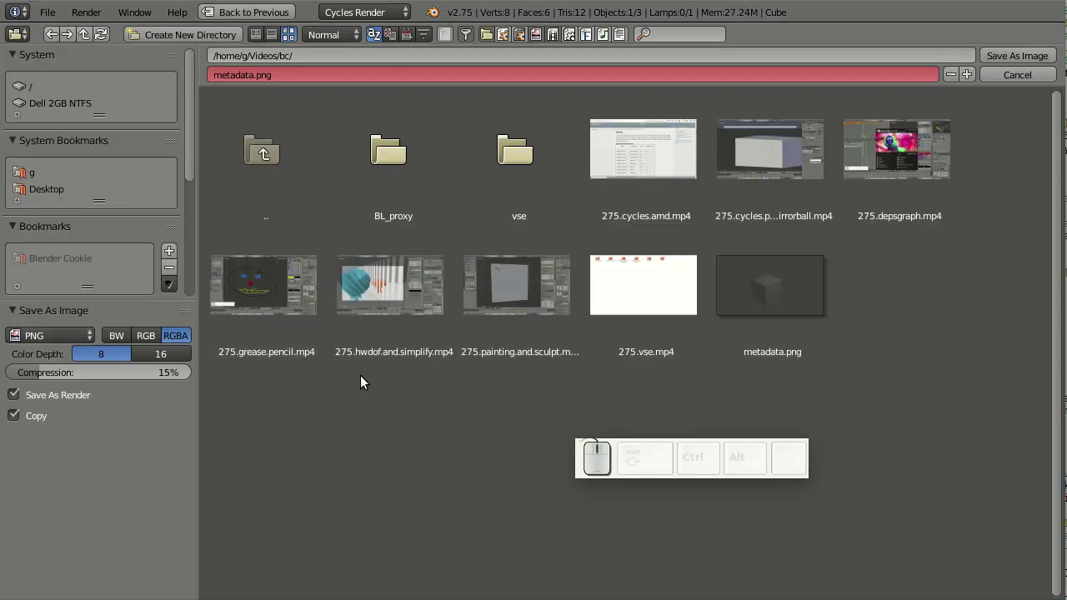
left_click(810, 279)
left_click(995, 55)
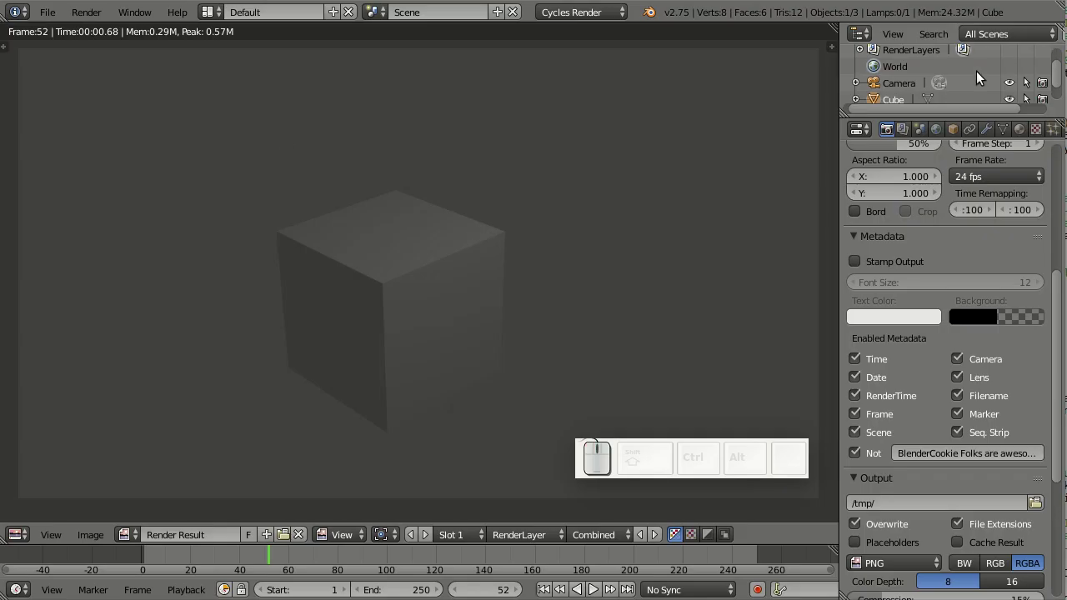
- Show the metadata overlay on the render result and view it at 1:1 zoom
left_click(56, 534)
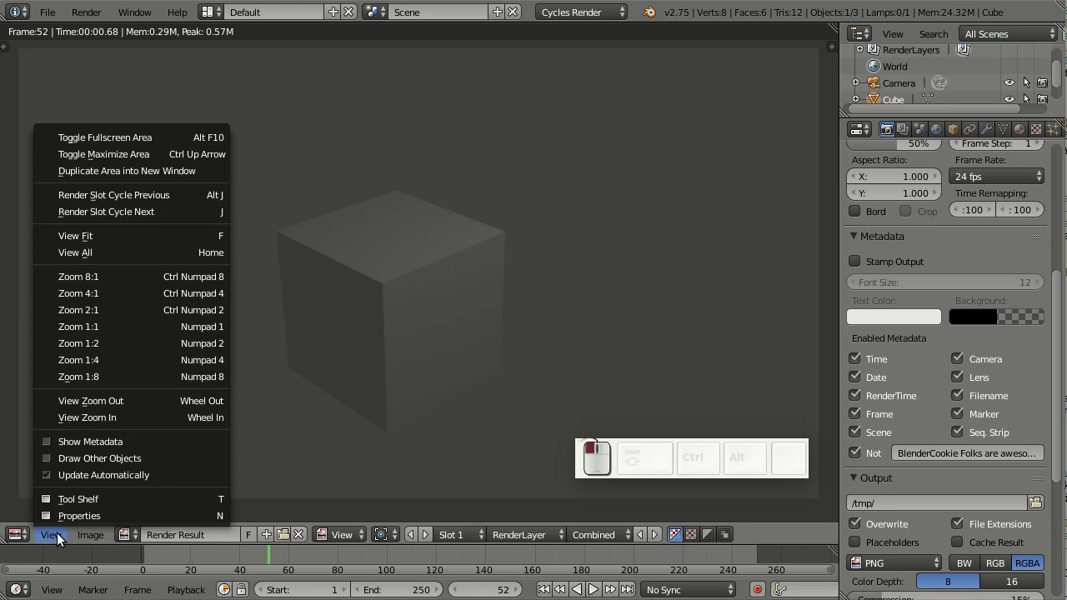
left_click(43, 444)
scroll(434, 219, "down", 3)
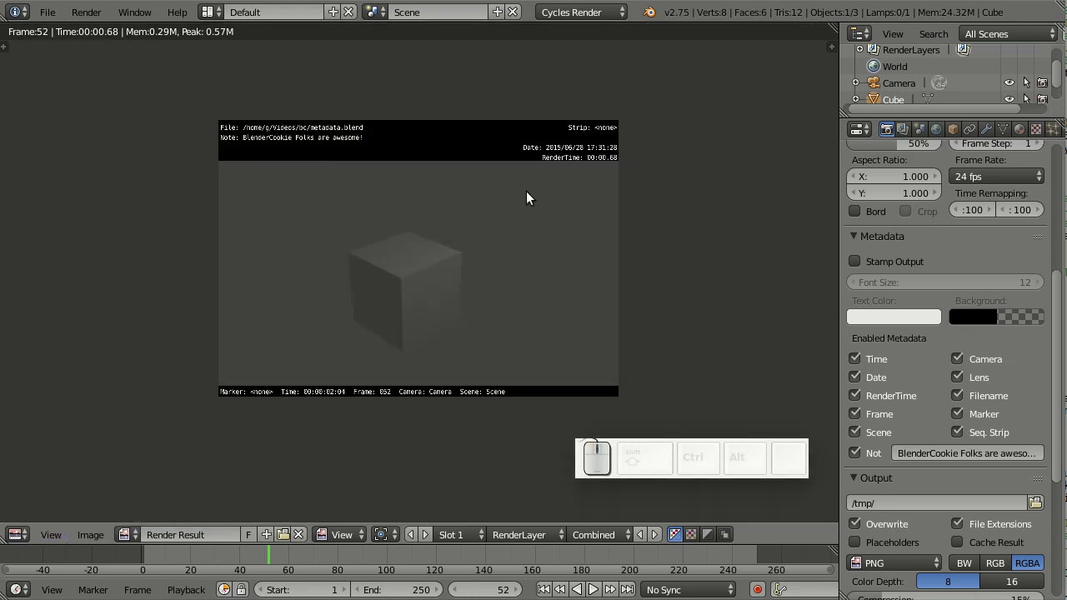
scroll(532, 188, "up", 2)
middle_click_drag(655, 226, 611, 269, "shift")
scroll(612, 268, "up", 3)
middle_click_drag(660, 212, 629, 247, "shift")
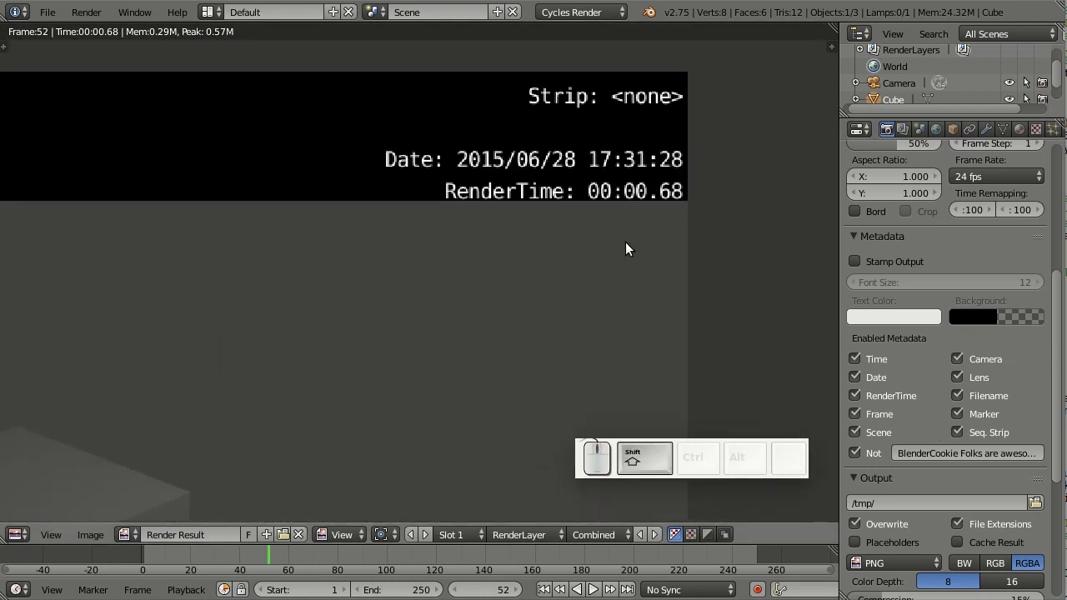
key("KP_1")
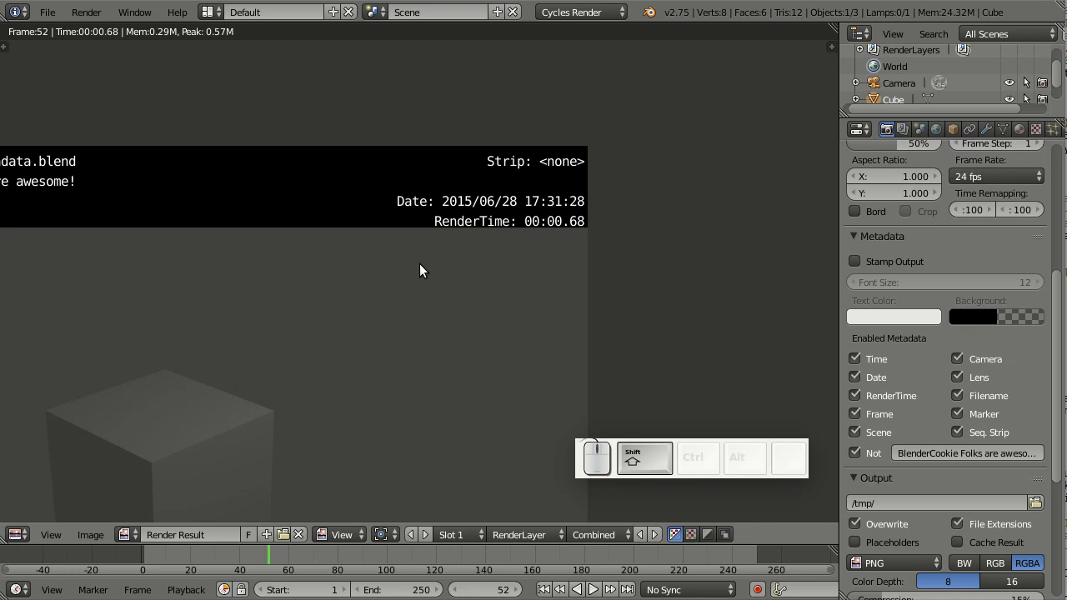
- Pan around the render to read the note, RenderTime and Date stamp lines
middle_click_drag(419, 263, 611, 216, "shift")
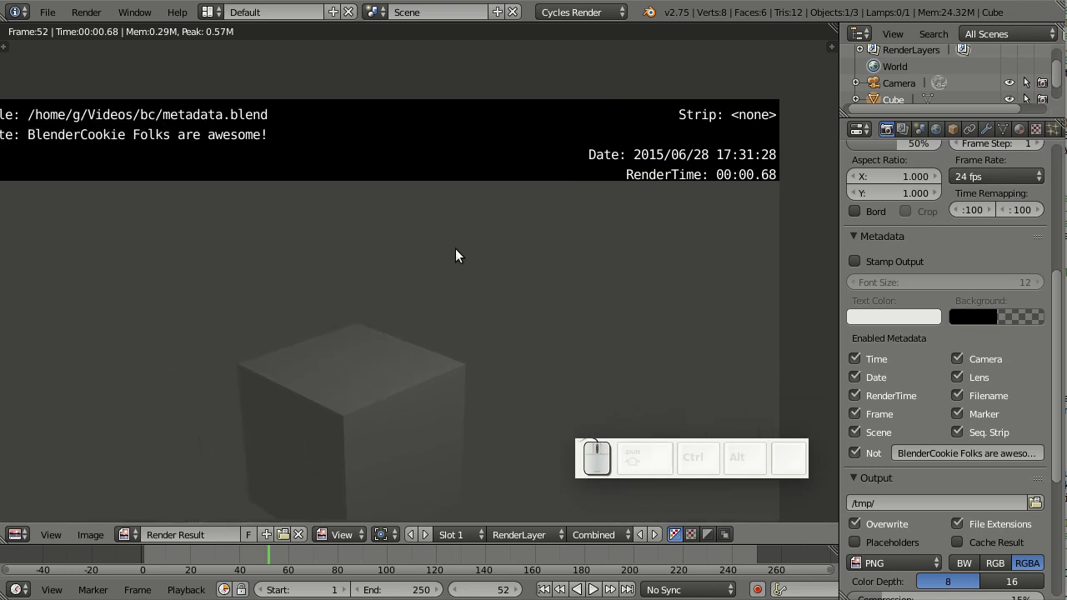
middle_click_drag(443, 241, 638, 203, "shift")
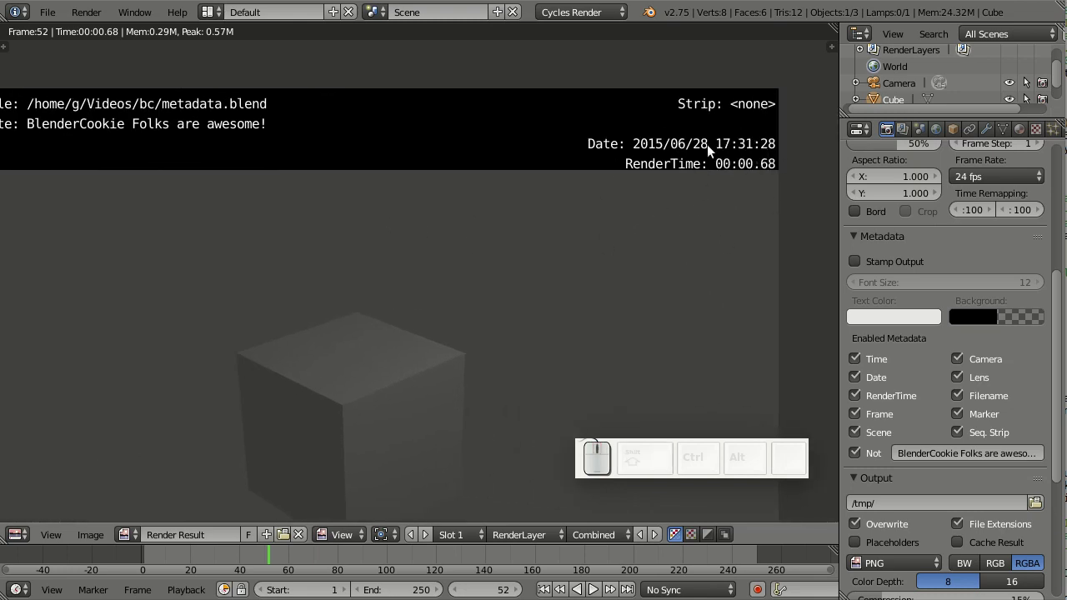
middle_click_drag(381, 385, 381, 191, "shift")
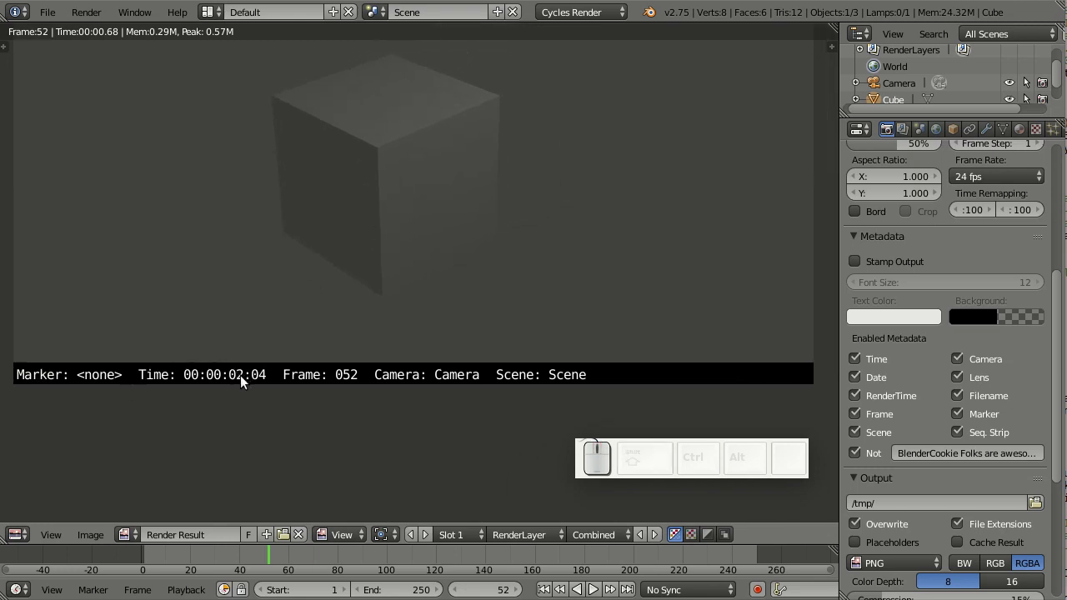
middle_click_drag(619, 191, 643, 200, "shift")
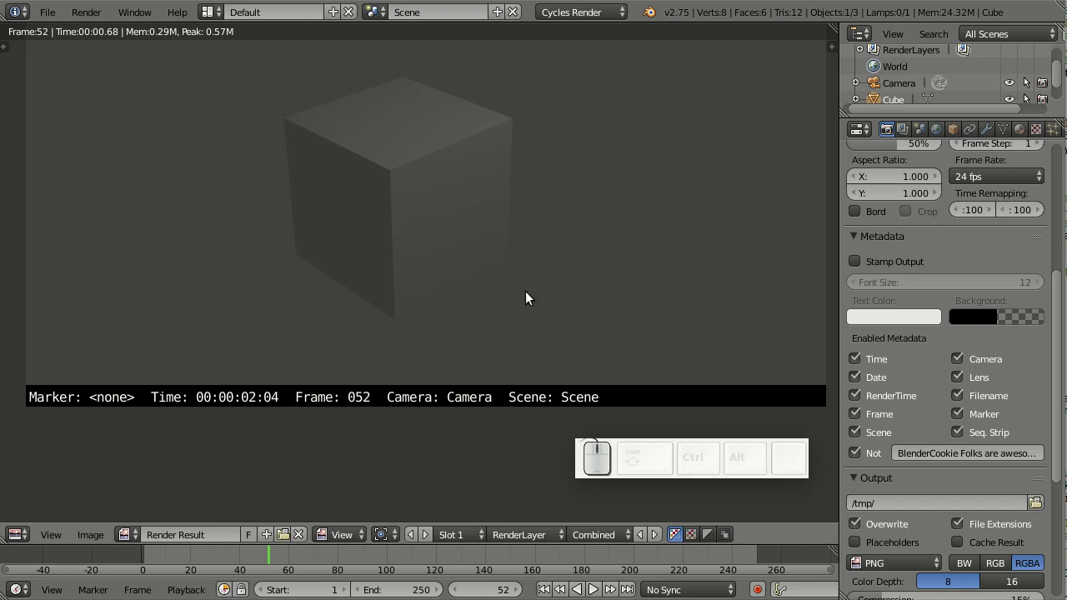
middle_click_drag(557, 236, 550, 323, "shift")
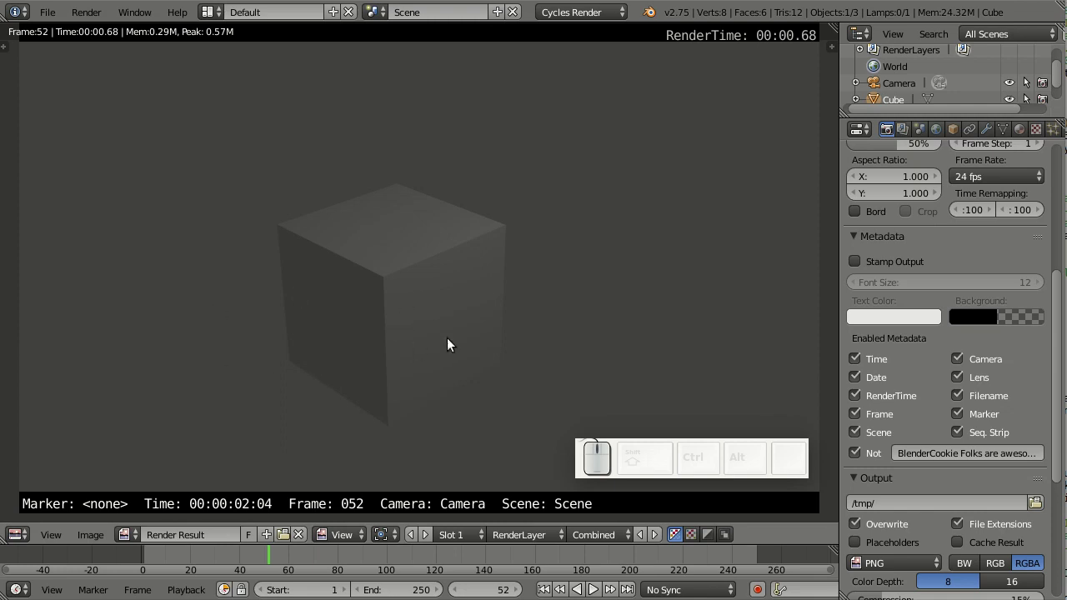
middle_click_drag(476, 322, 497, 305, "shift")
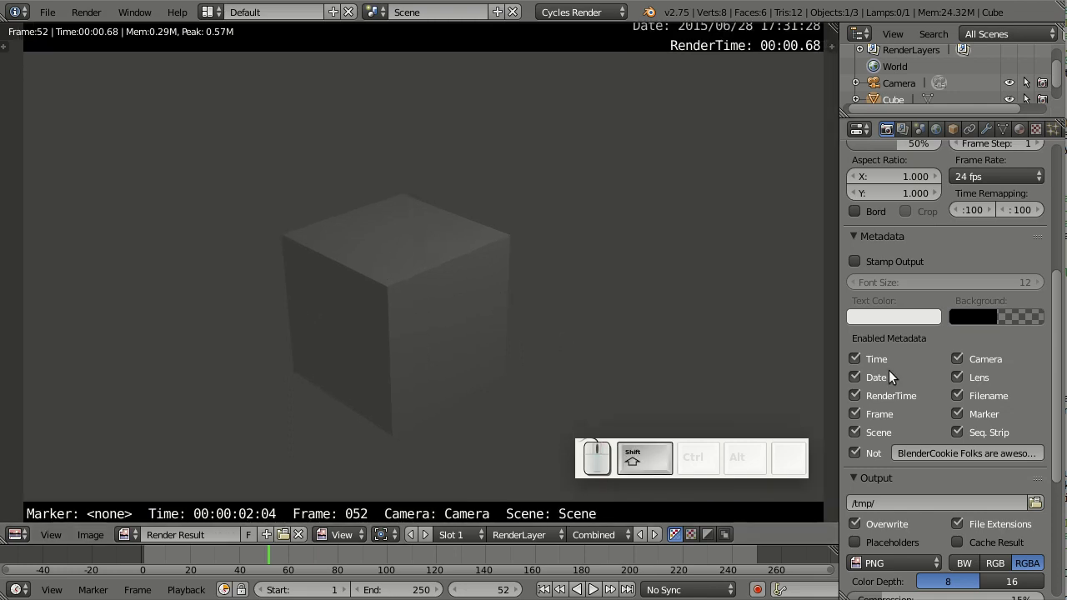
- Enable Stamp Output and re-render the cube into the empty render Slot 2
left_click(854, 262)
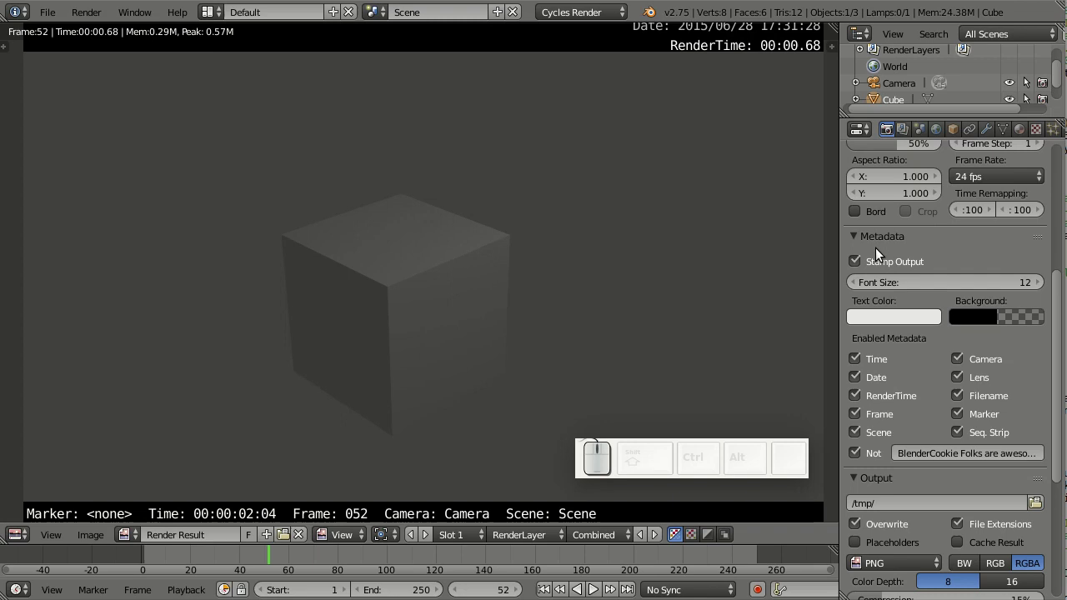
left_click(463, 534)
left_click(460, 491)
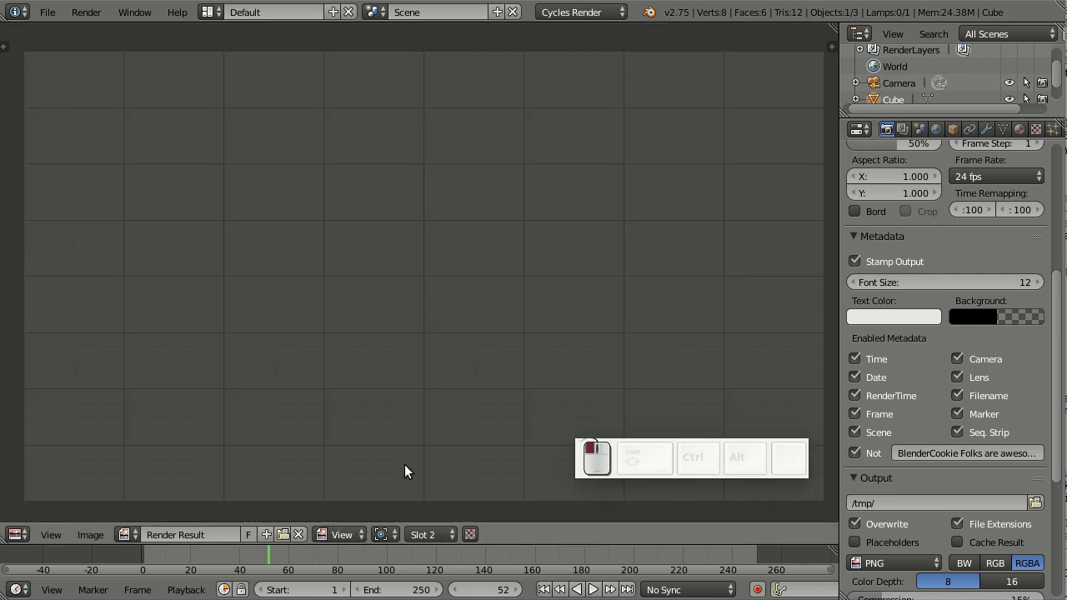
left_click(101, 12)
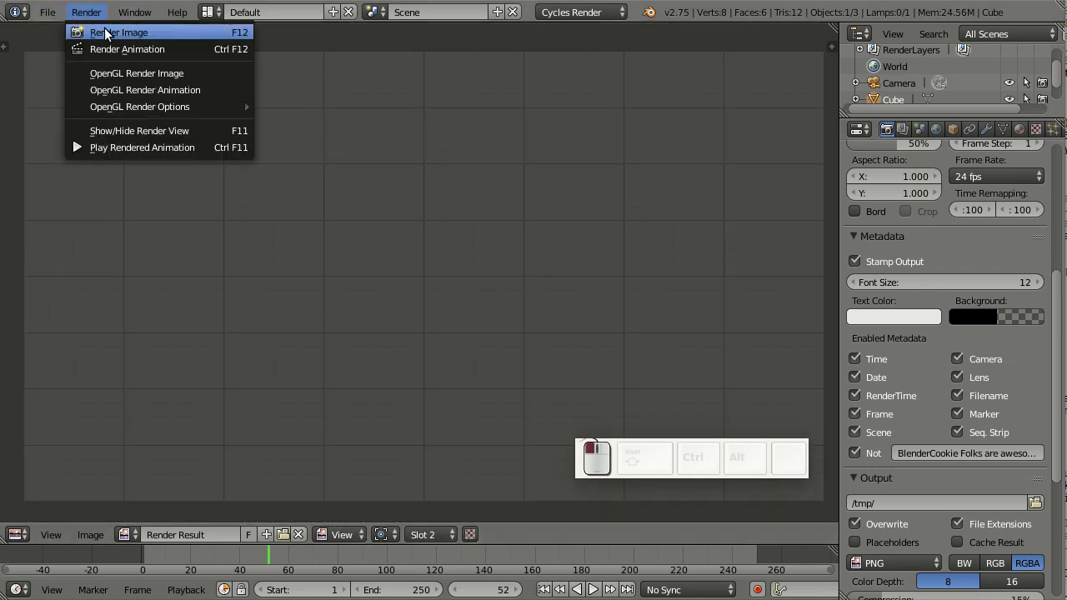
left_click(105, 34)
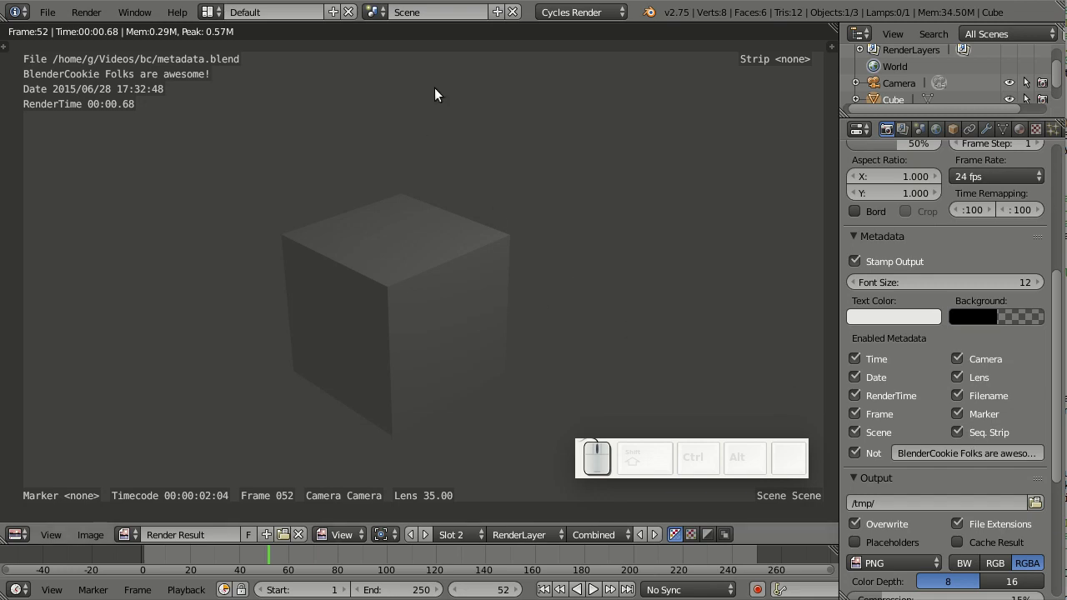
- In the Video Editing layout, add all fluid.part.cup PNGs as one image strip
left_click(213, 12)
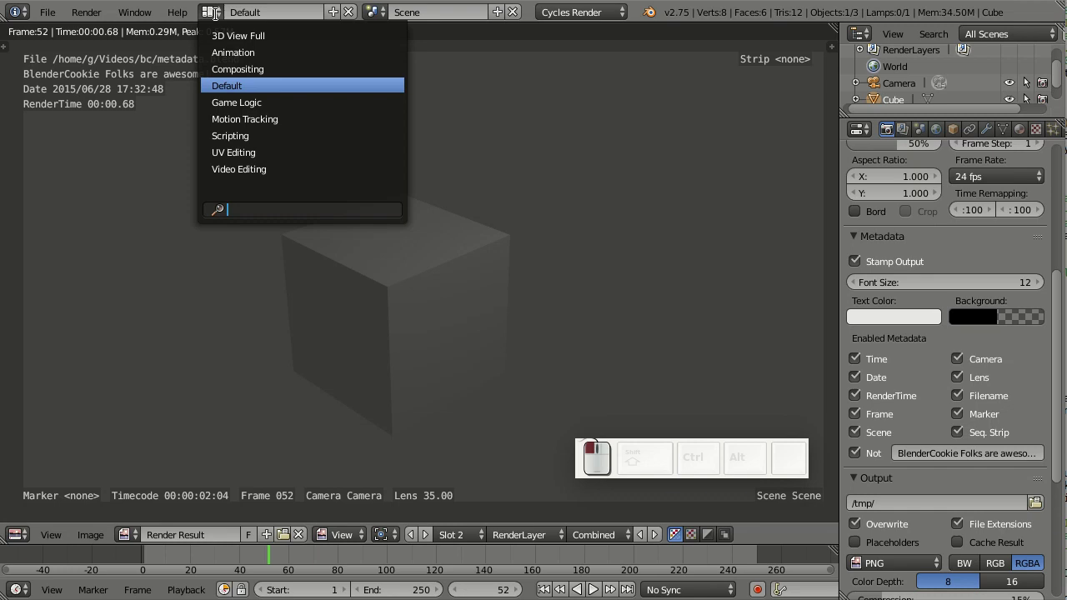
left_click(247, 169)
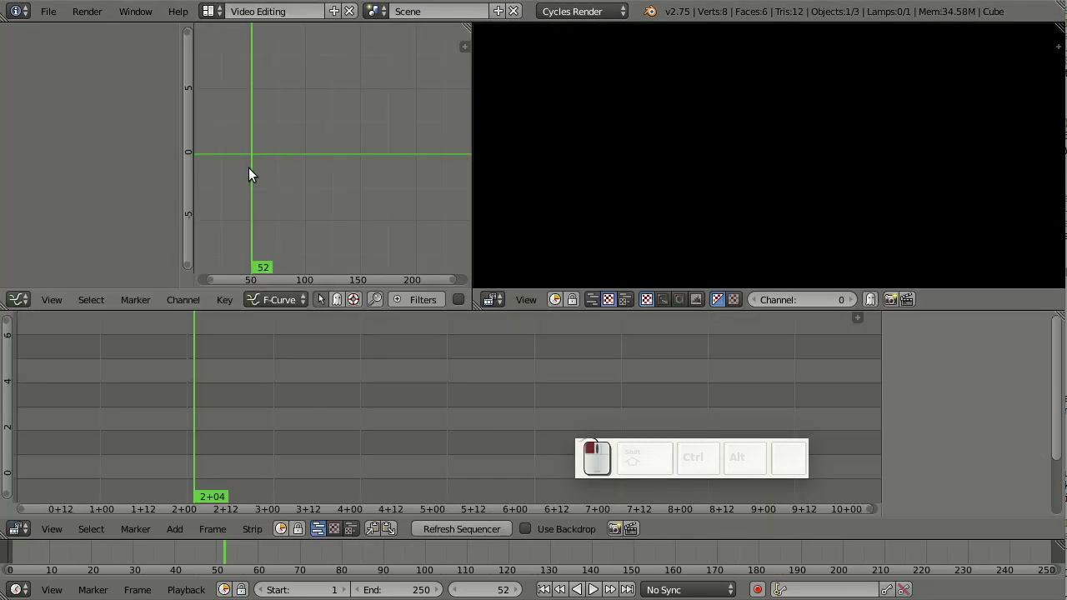
key("shift+a")
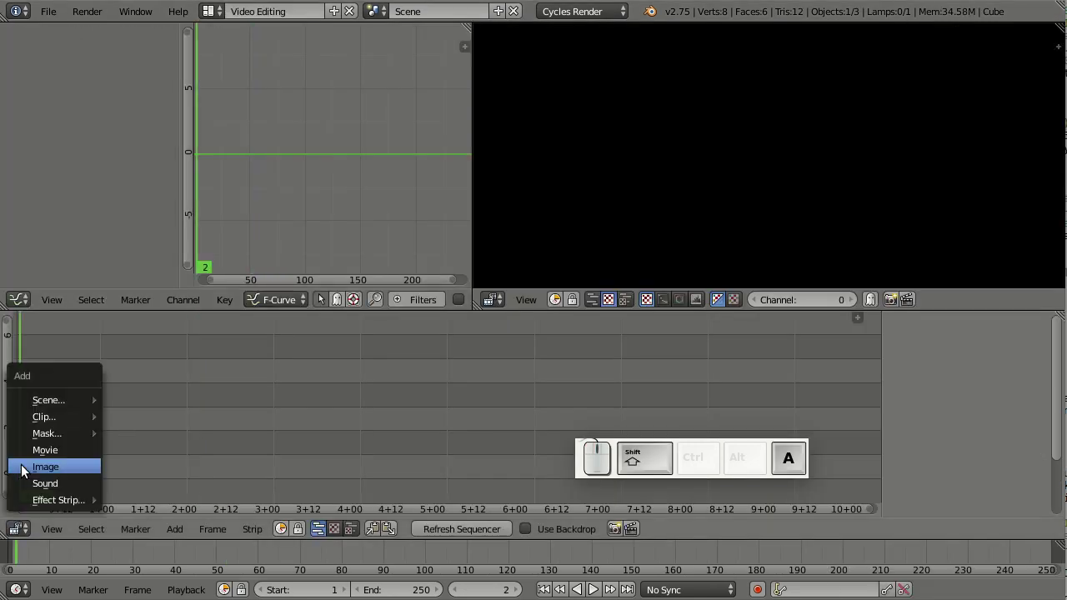
left_click(24, 467)
key("a")
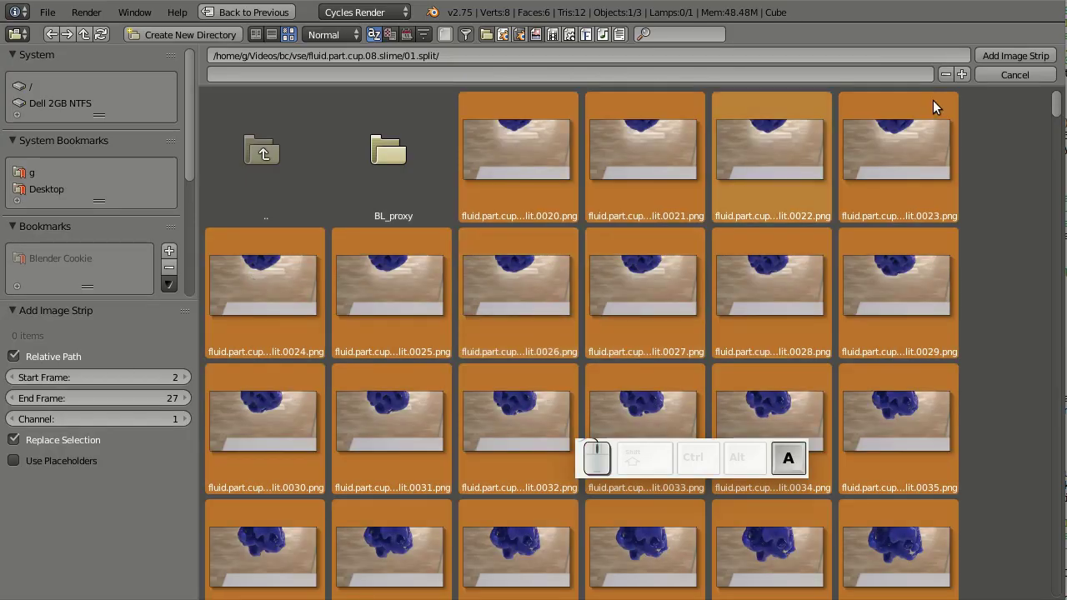
left_click(999, 55)
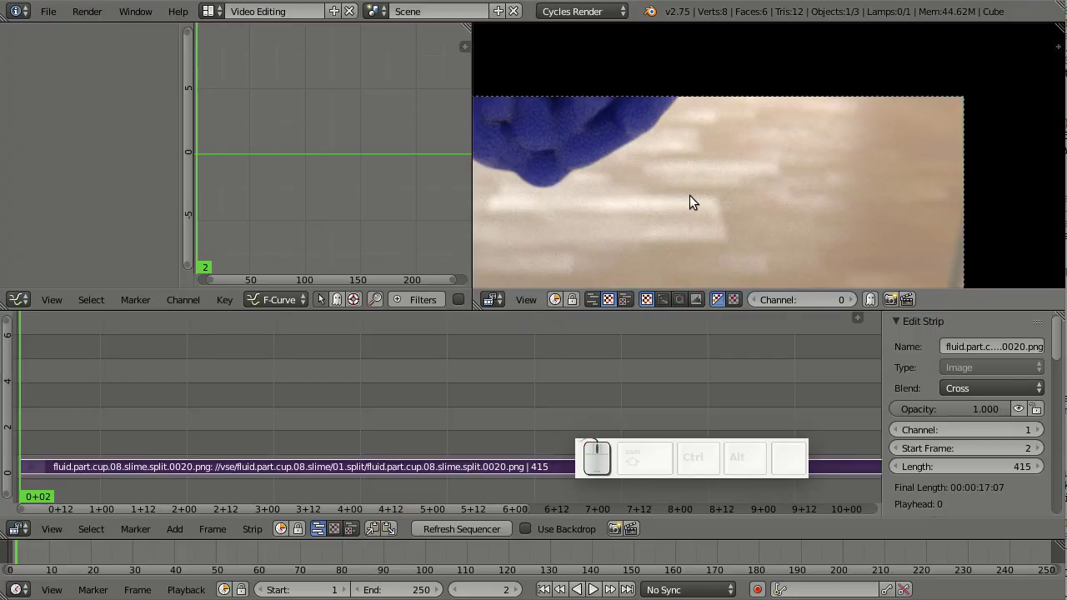
- Overlay metadata on the sequencer preview and play the slime sequence, stopping at frame 207
left_click(526, 300)
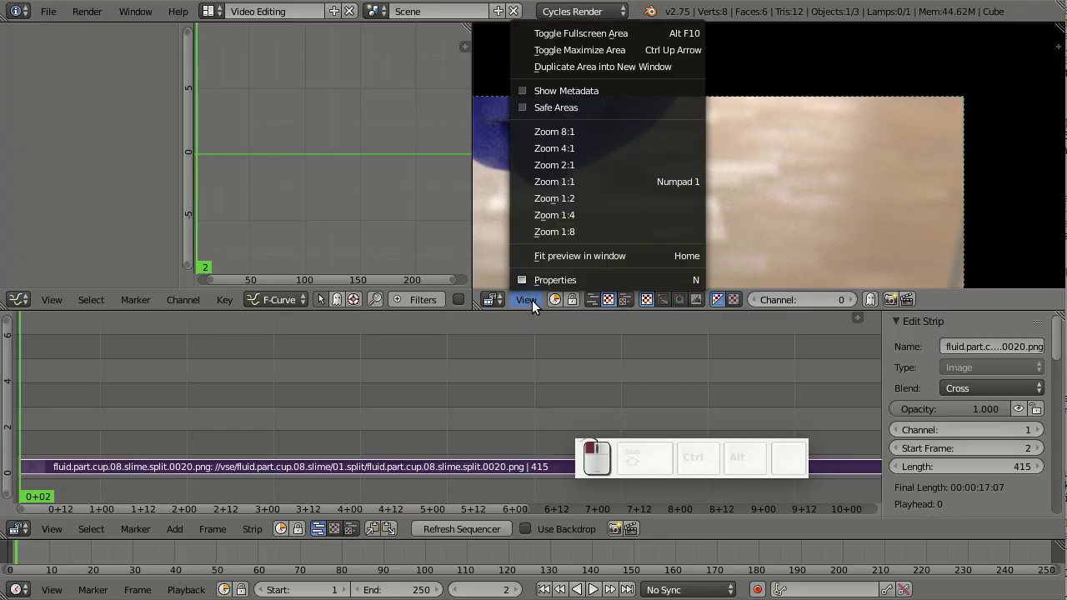
left_click(550, 90)
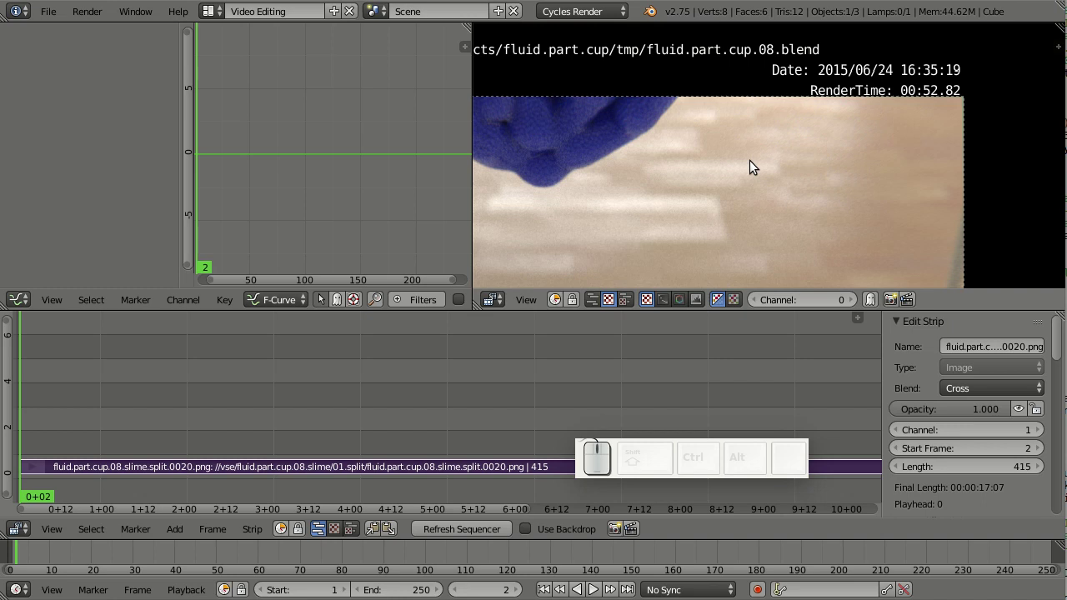
middle_click_drag(786, 156, 841, 125, "shift")
key("alt+a")
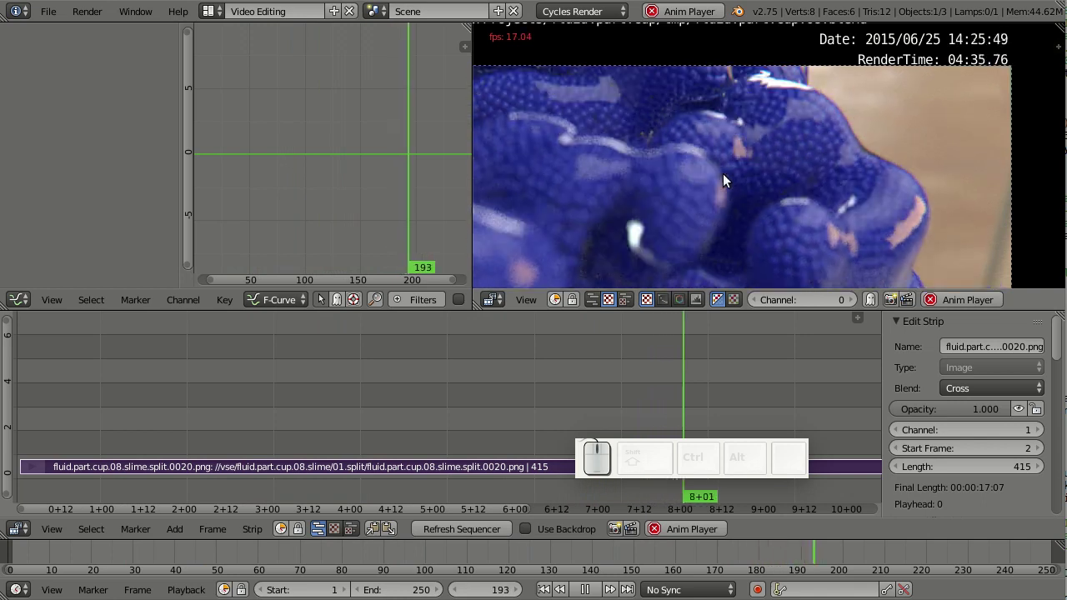
key("alt+a")
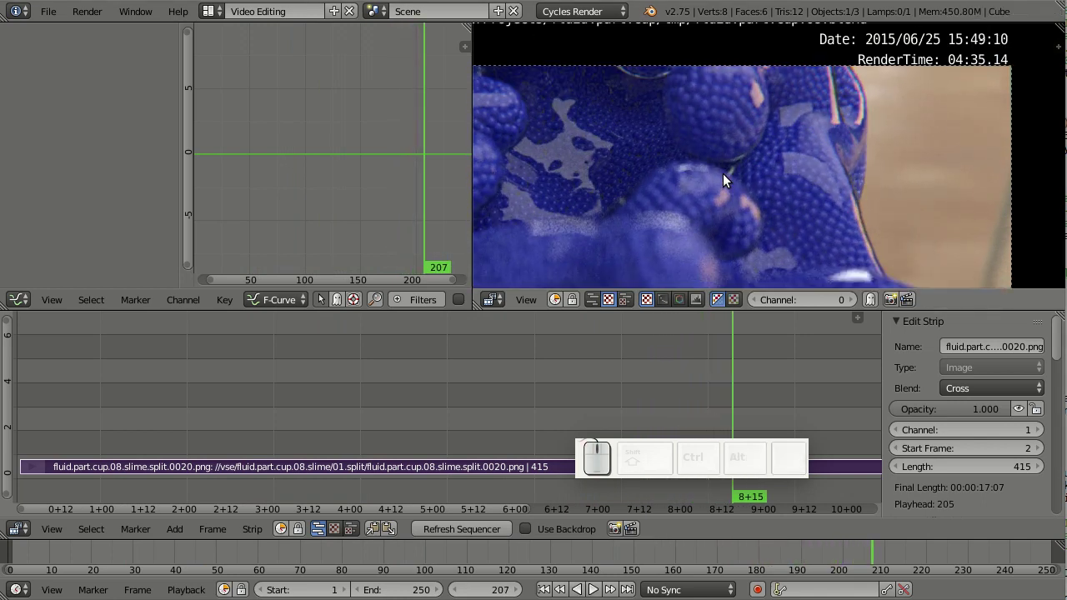